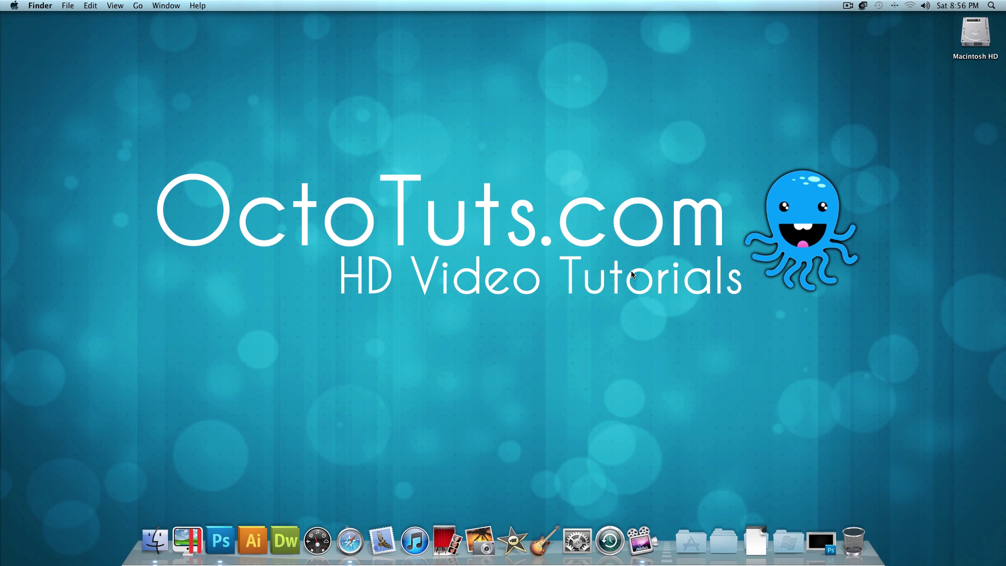
- Restore the Untitled-1 starfield, compare it with final.psd, then switch back to Untitled-1
{"action": "left_click", "coordinate": [821, 543]}
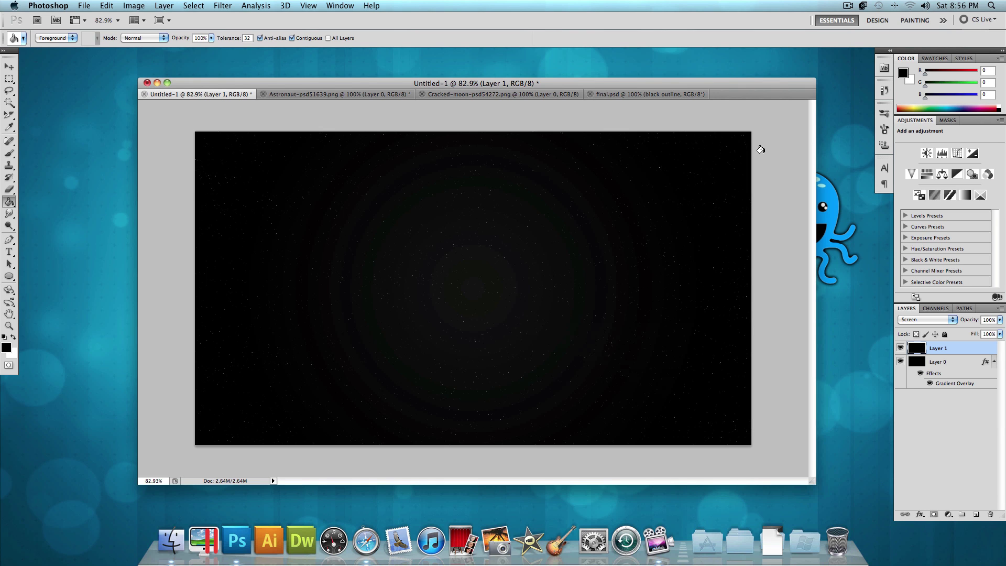
{"action": "left_click", "coordinate": [644, 97]}
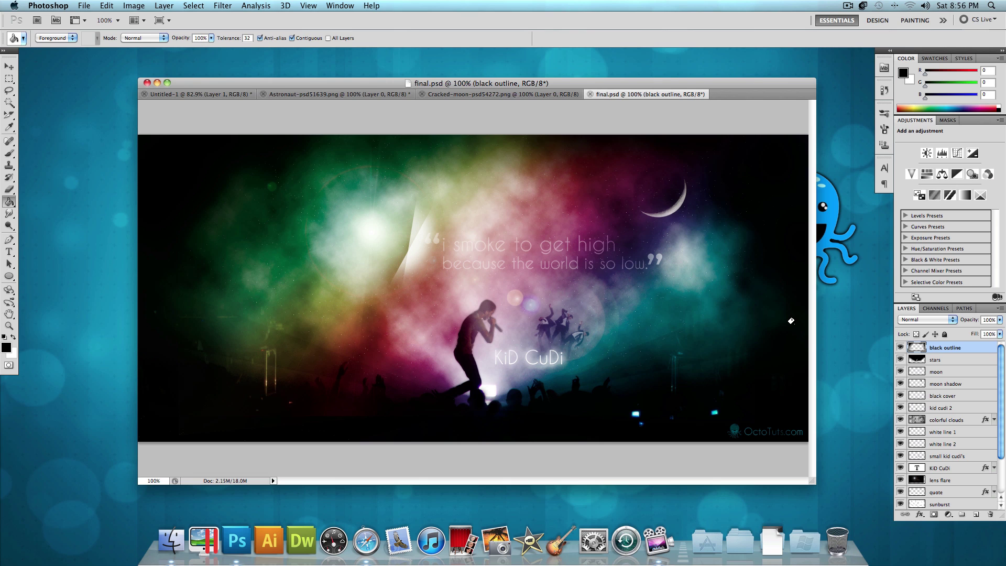
{"action": "left_click", "coordinate": [230, 94]}
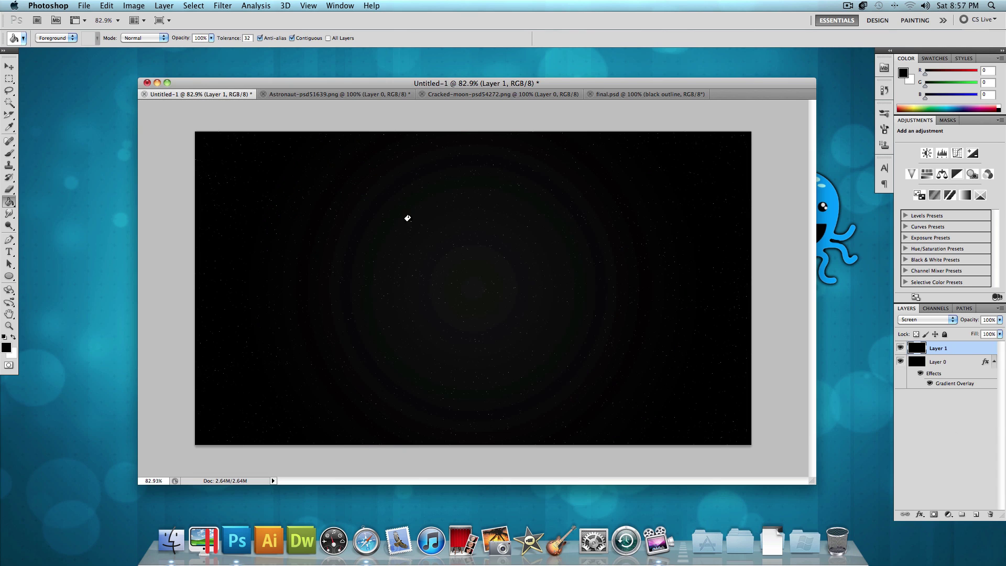
- Create a new document 1280 pixels wide by 720 high at 72 pixels/inch via File > New
{"action": "left_click", "coordinate": [84, 6]}
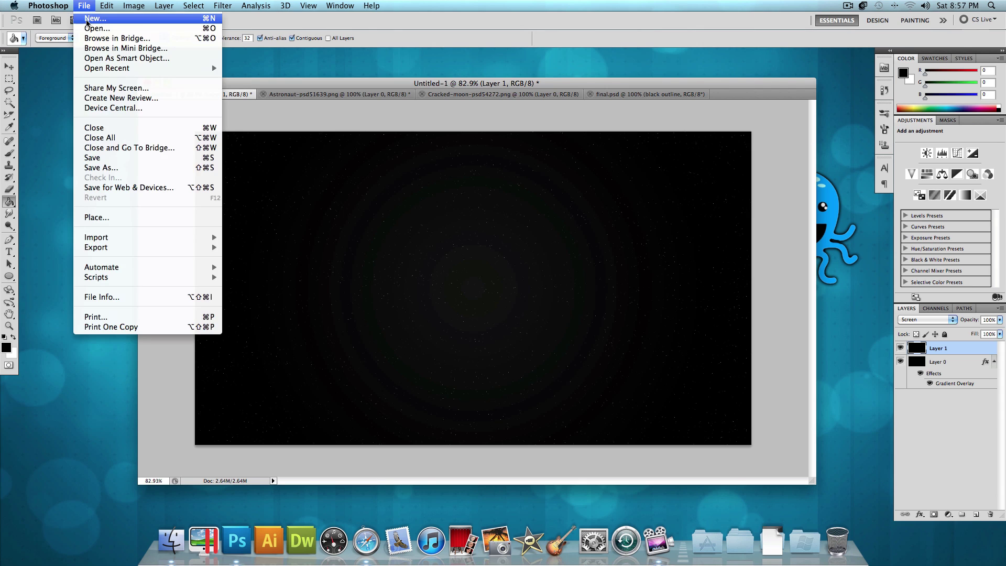
{"action": "left_click", "coordinate": [94, 18]}
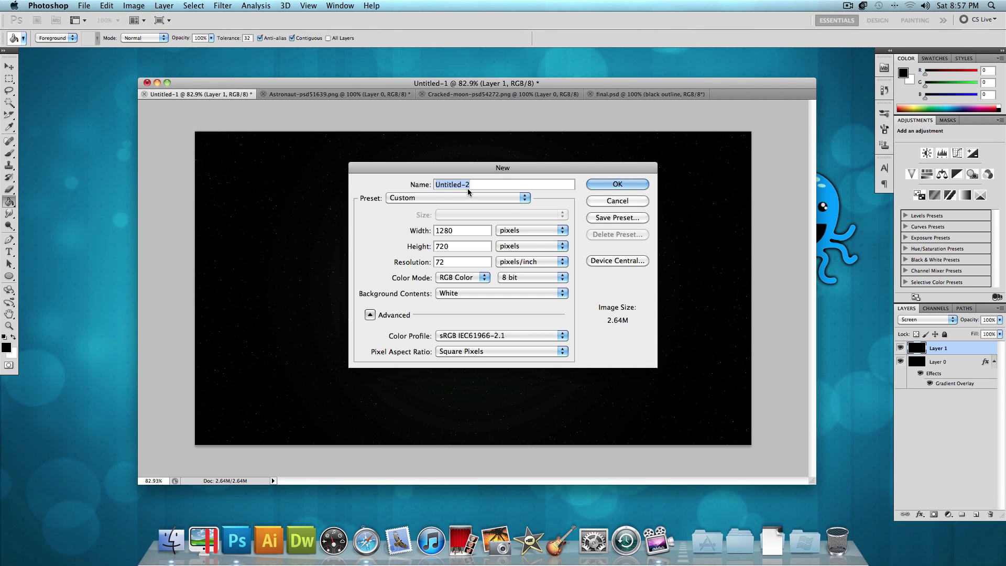
{"action": "left_click", "coordinate": [482, 231]}
{"action": "left_click", "coordinate": [478, 245]}
{"action": "left_click", "coordinate": [595, 187]}
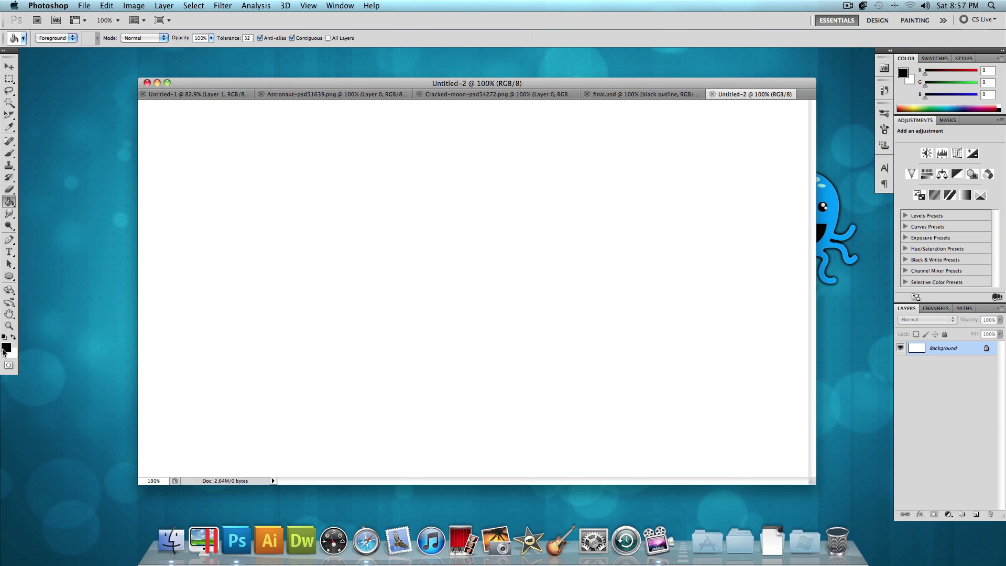
- Convert the Background into Layer 0 and fill the canvas with black using the Paint Bucket
{"action": "double_click", "coordinate": [957, 349]}
{"action": "left_click", "coordinate": [598, 230]}
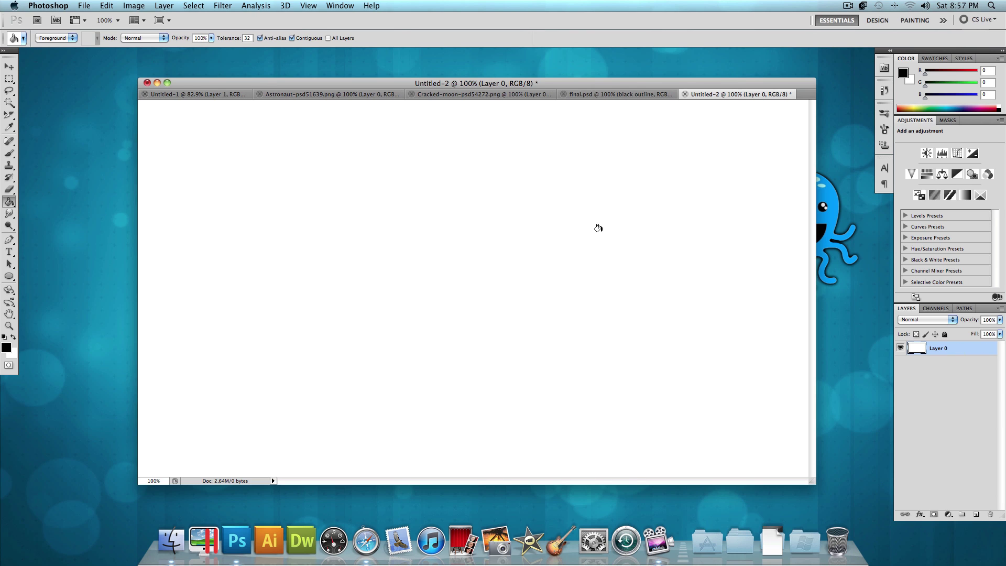
{"action": "left_click", "coordinate": [487, 243]}
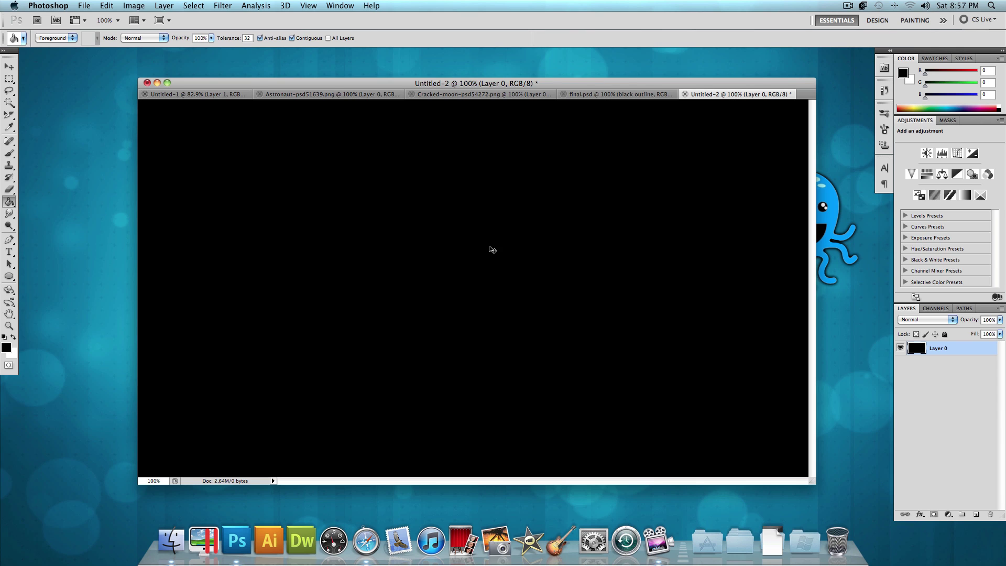
- Add a new Layer 1 and fill it with black using the Paint Bucket
{"action": "key", "text": "super+shift+n"}
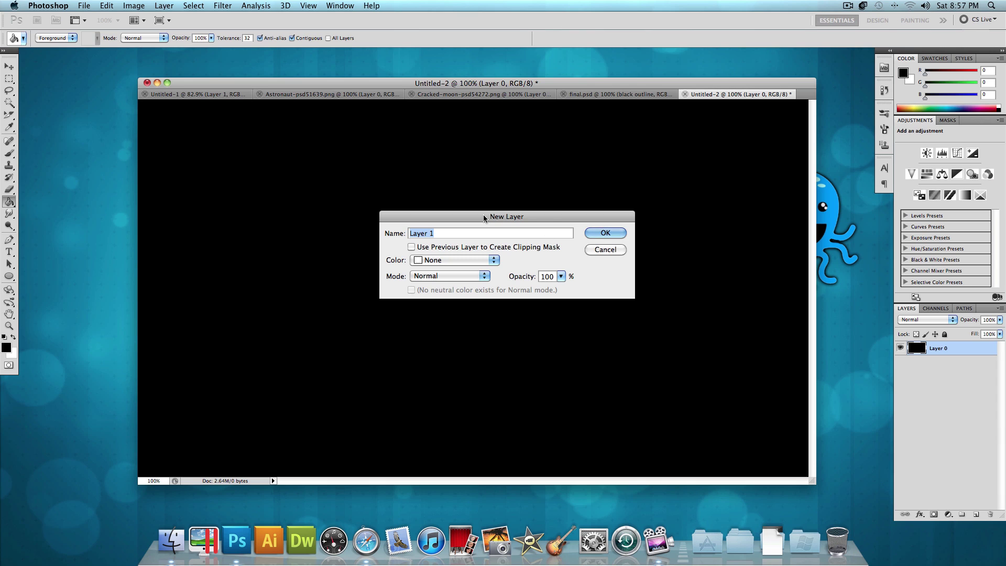
{"action": "left_click", "coordinate": [596, 234]}
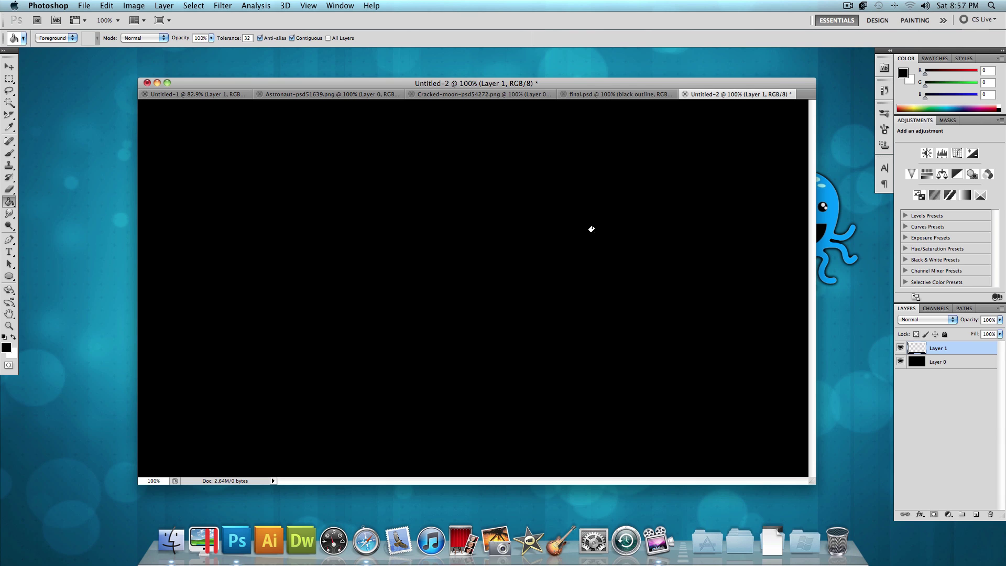
{"action": "left_click", "coordinate": [424, 270]}
- Switch between Layer 0 and Layer 1, then compare against final.psd and return to Untitled-2
{"action": "left_click", "coordinate": [947, 368]}
{"action": "left_click", "coordinate": [950, 352]}
{"action": "left_click", "coordinate": [951, 363]}
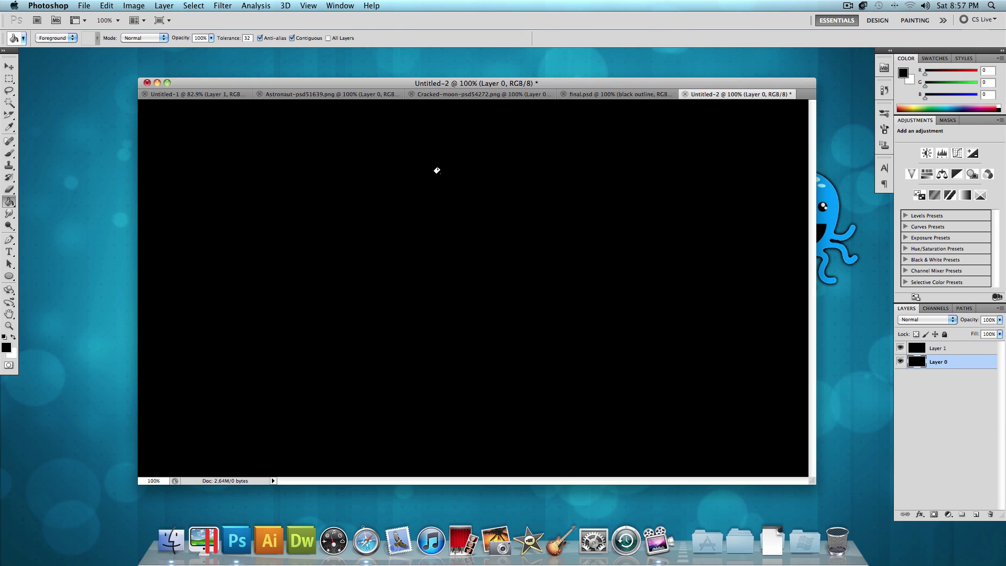
{"action": "left_click", "coordinate": [590, 95]}
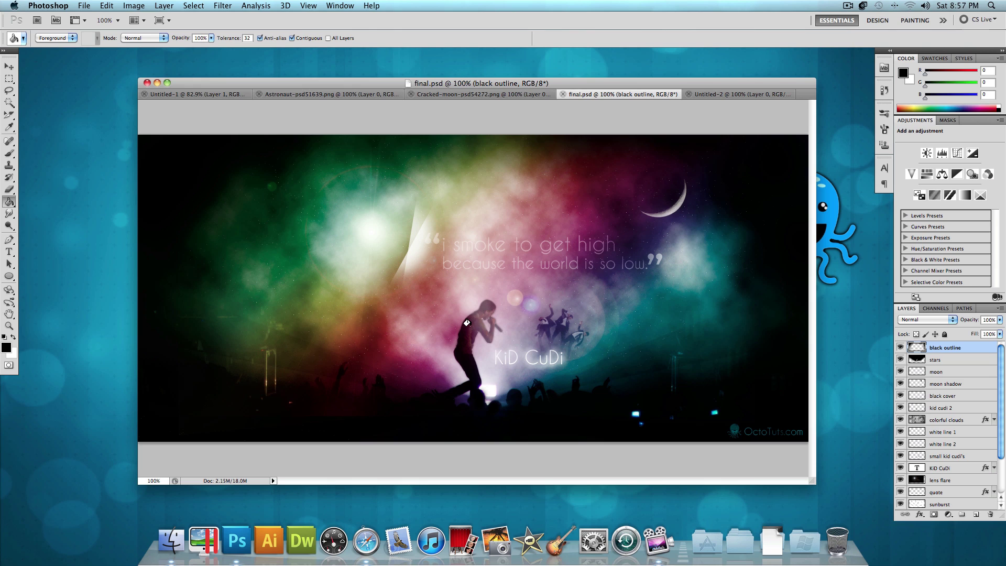
{"action": "left_click", "coordinate": [716, 94]}
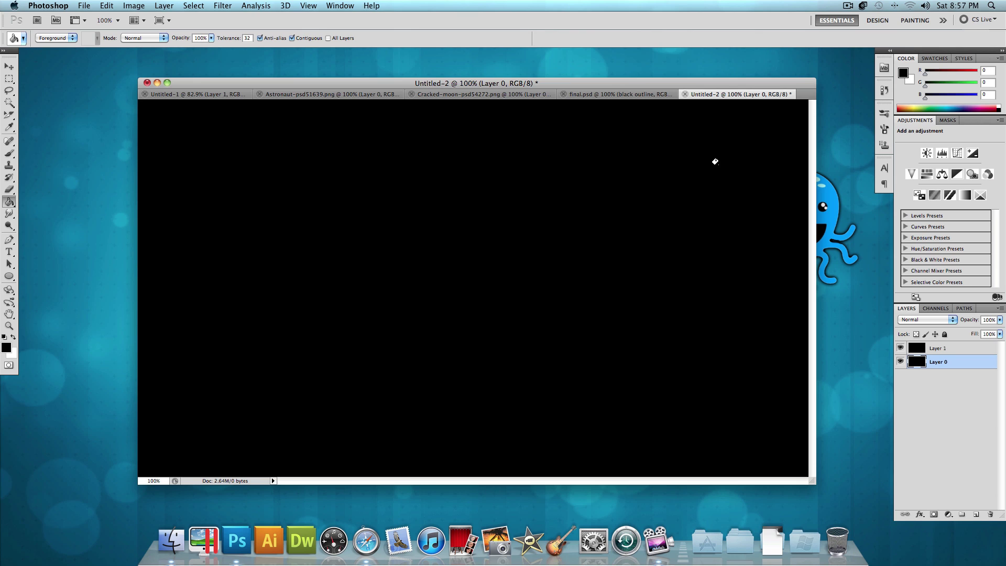
- Select Layer 1 and change its blend mode to Screen
{"action": "left_click", "coordinate": [966, 352]}
{"action": "left_click", "coordinate": [933, 321]}
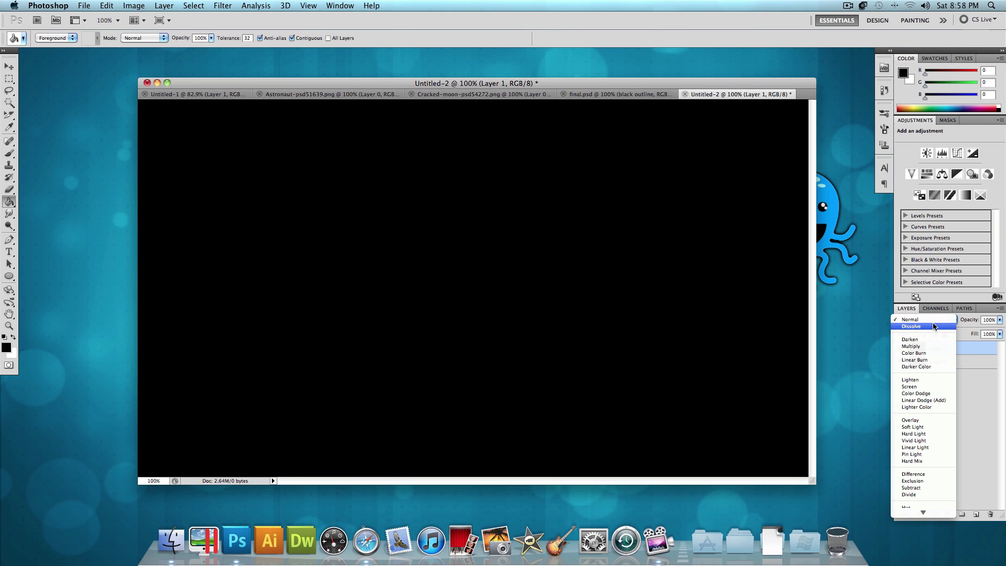
{"action": "left_click", "coordinate": [932, 387]}
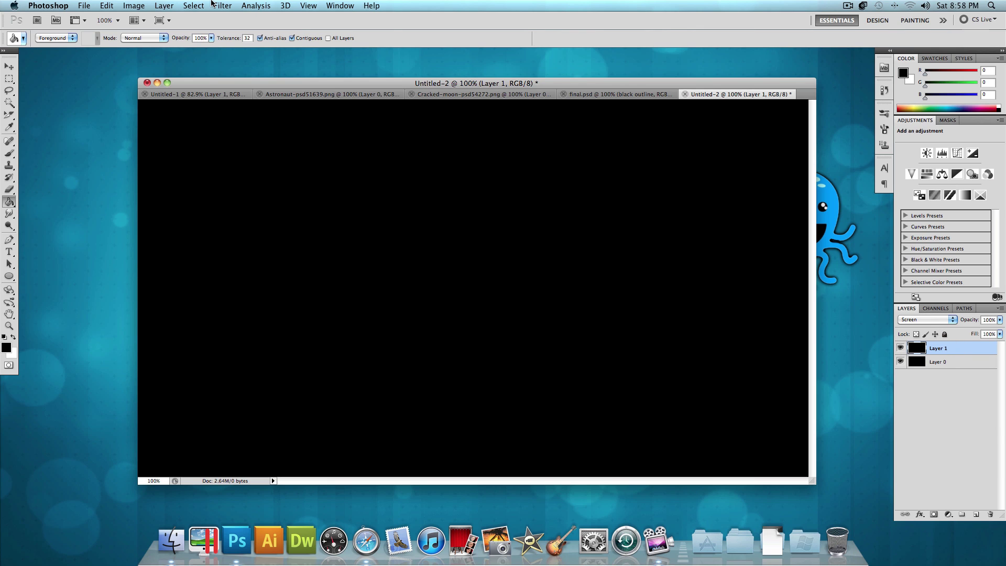
- Apply Add Noise to Layer 1 at 10%, Gaussian, Monochromatic
{"action": "left_click", "coordinate": [222, 6]}
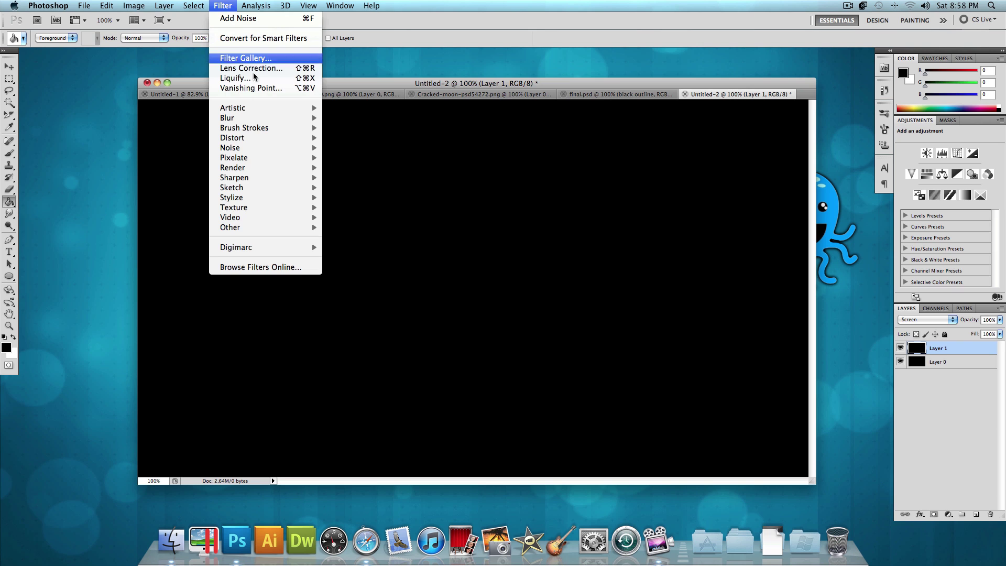
{"action": "mouse_move", "coordinate": [263, 148]}
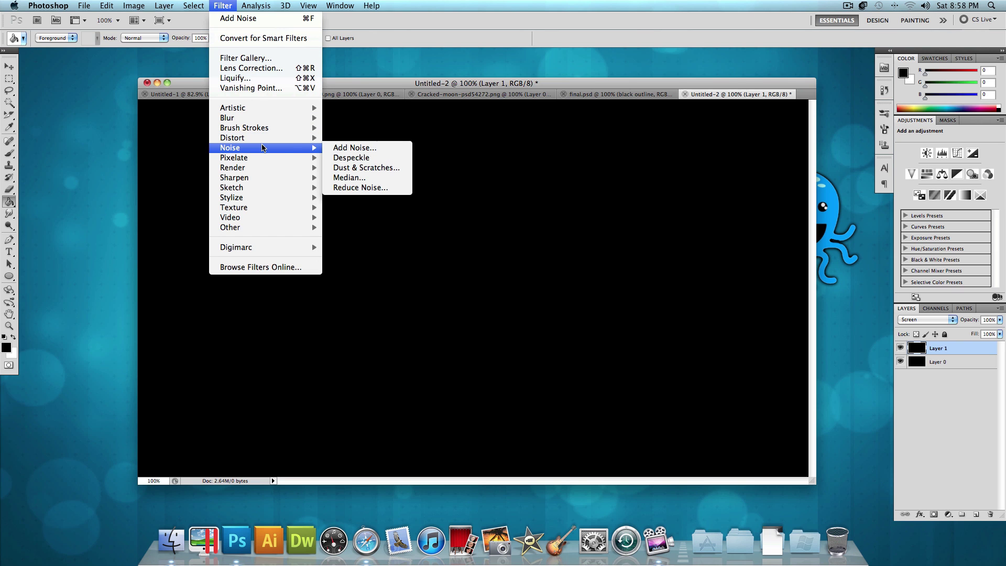
{"action": "left_click", "coordinate": [341, 147]}
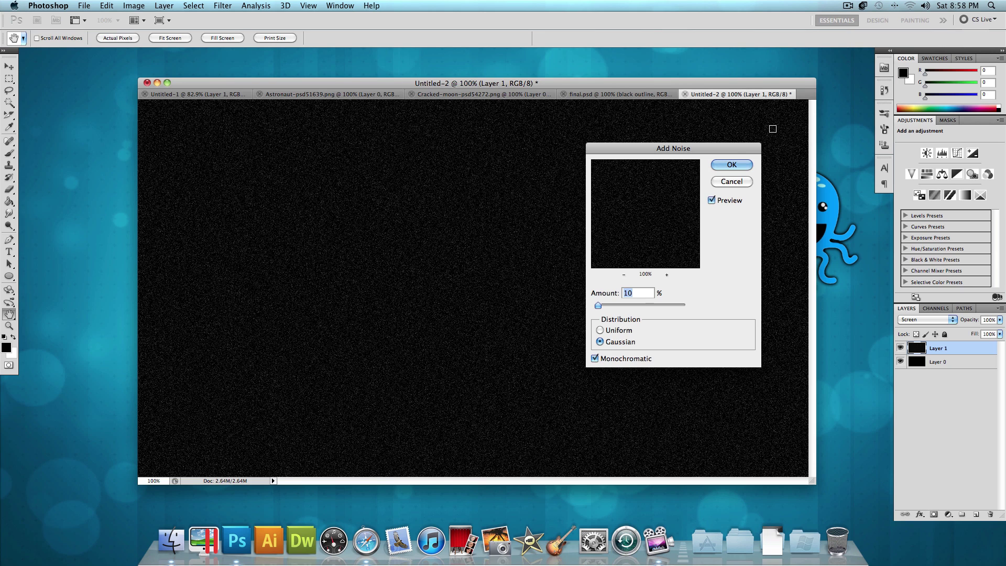
{"action": "left_click", "coordinate": [732, 165]}
{"action": "key", "text": "g"}
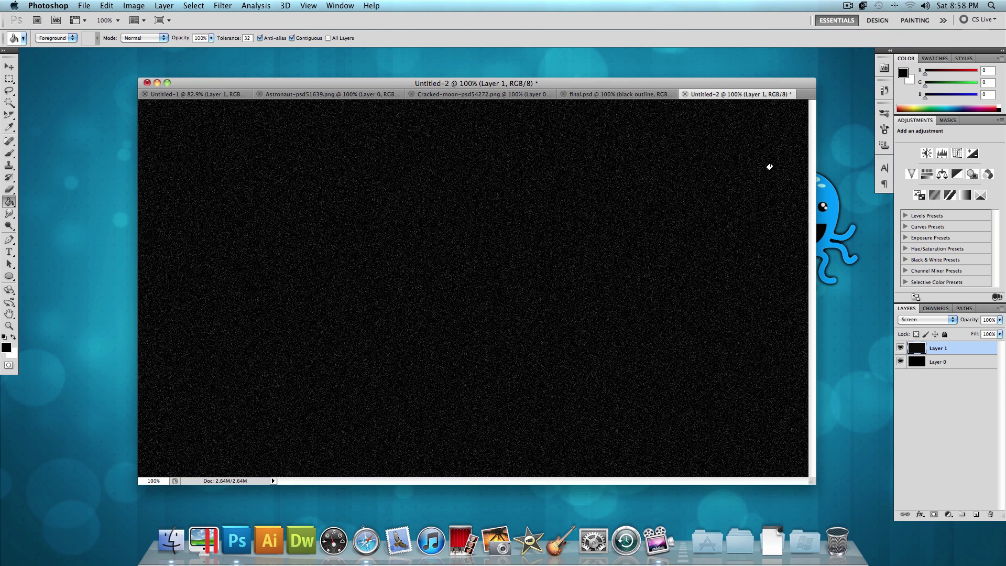
- Apply Levels to Layer 1 with black input 65 and white input 99
{"action": "left_click", "coordinate": [134, 6]}
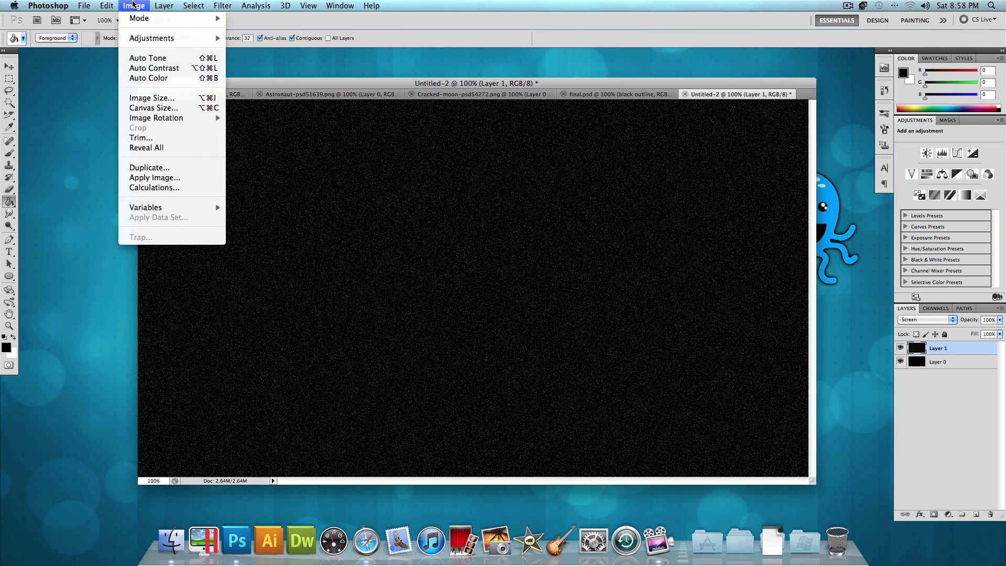
{"action": "mouse_move", "coordinate": [151, 41]}
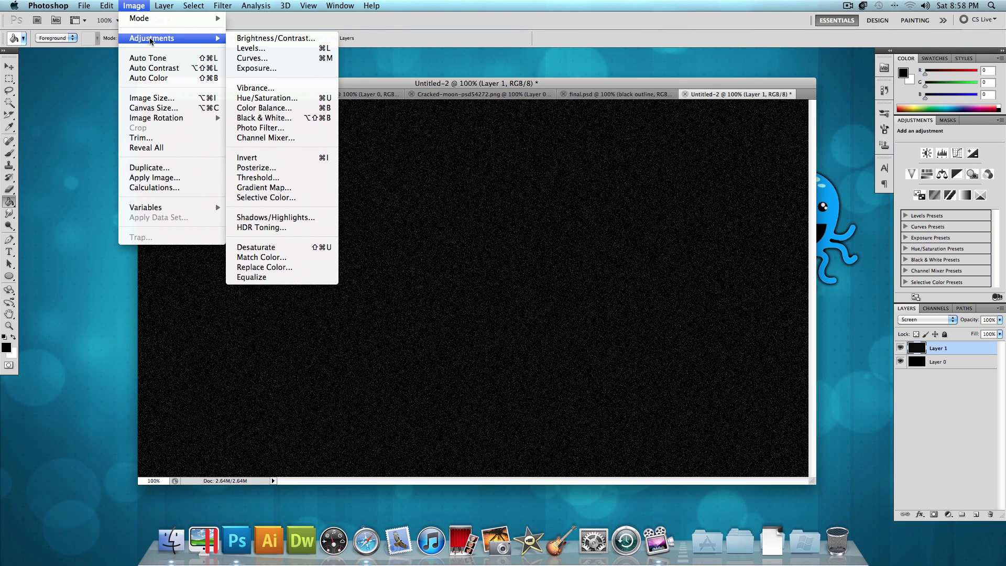
{"action": "left_click", "coordinate": [289, 48]}
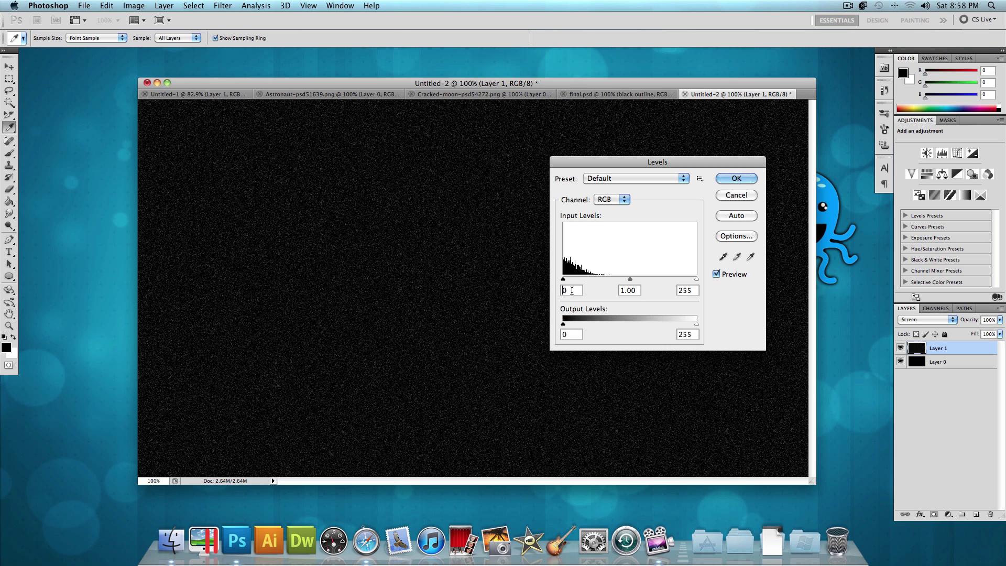
{"action": "type", "text": "65"}
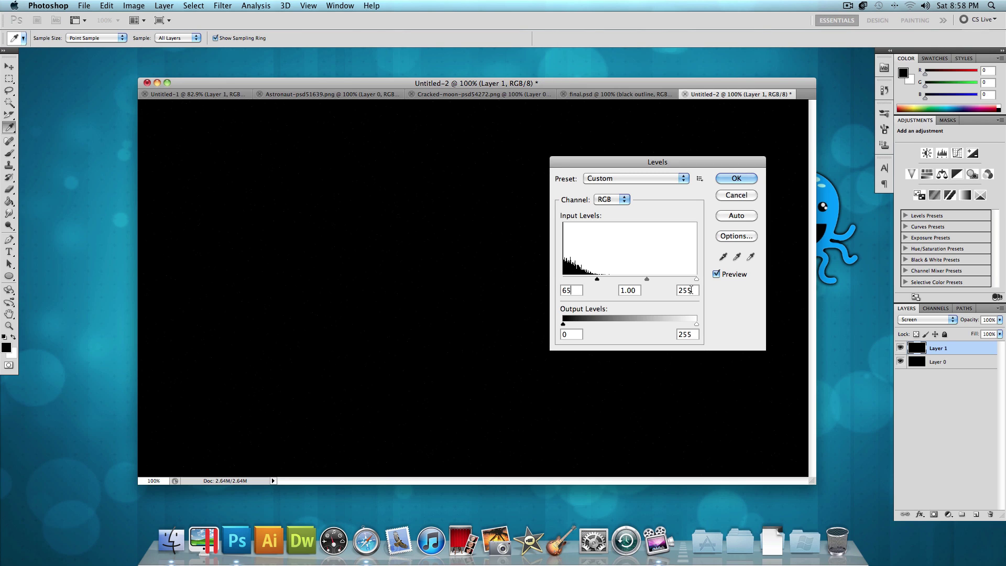
{"action": "double_click", "coordinate": [691, 291]}
{"action": "type", "text": "99"}
{"action": "left_click", "coordinate": [729, 177]}
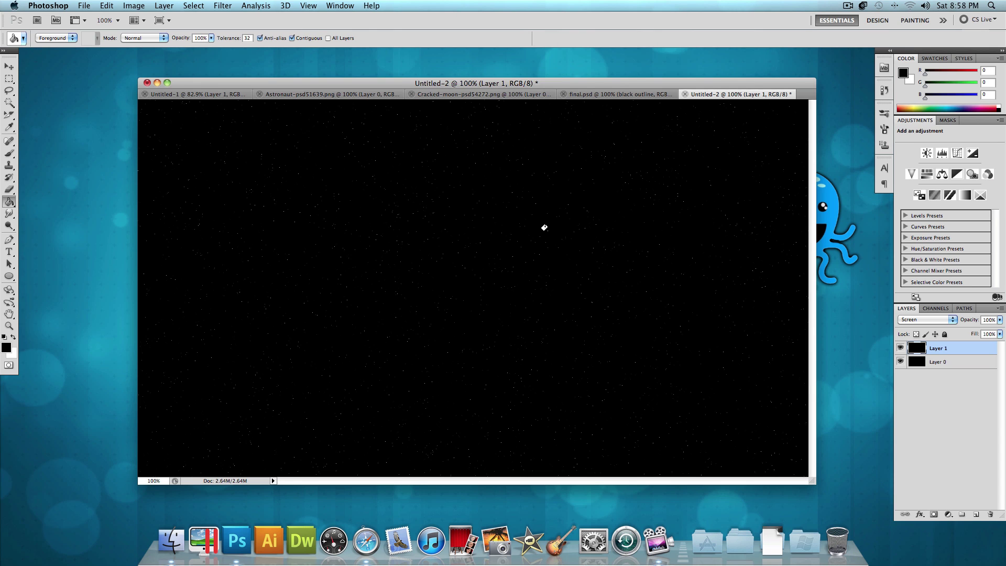
- Drag the moon from the Cracked-moon document into the centre of the starfield
{"action": "left_click", "coordinate": [430, 94]}
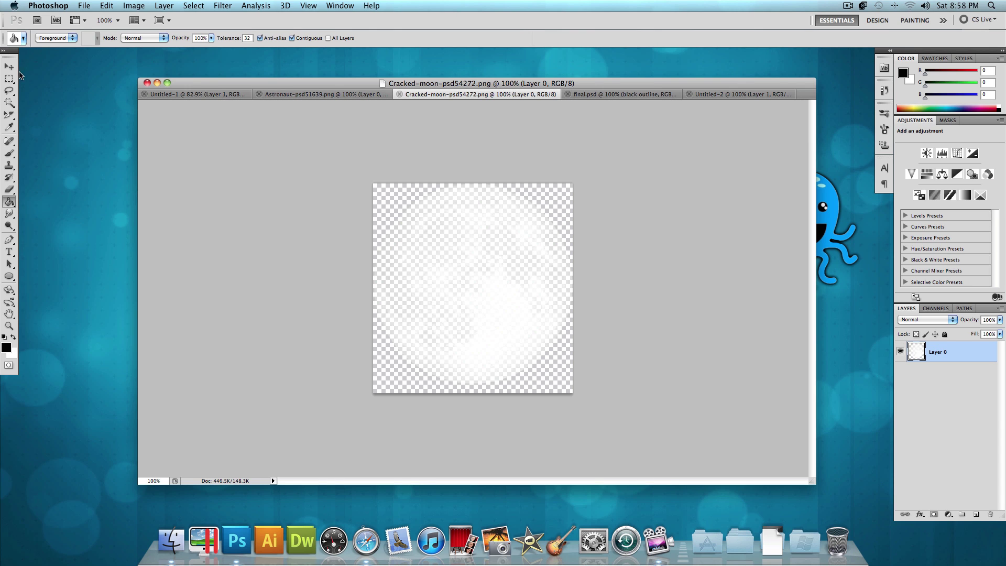
{"action": "left_click", "coordinate": [9, 66]}
{"action": "mouse_move", "coordinate": [511, 299]}
{"action": "left_mouse_down"}
{"action": "mouse_move", "coordinate": [748, 108]}
{"action": "mouse_move", "coordinate": [761, 42]}
{"action": "mouse_move", "coordinate": [749, 96]}
{"action": "mouse_move", "coordinate": [495, 281]}
{"action": "mouse_move", "coordinate": [512, 288]}
{"action": "left_mouse_up"}
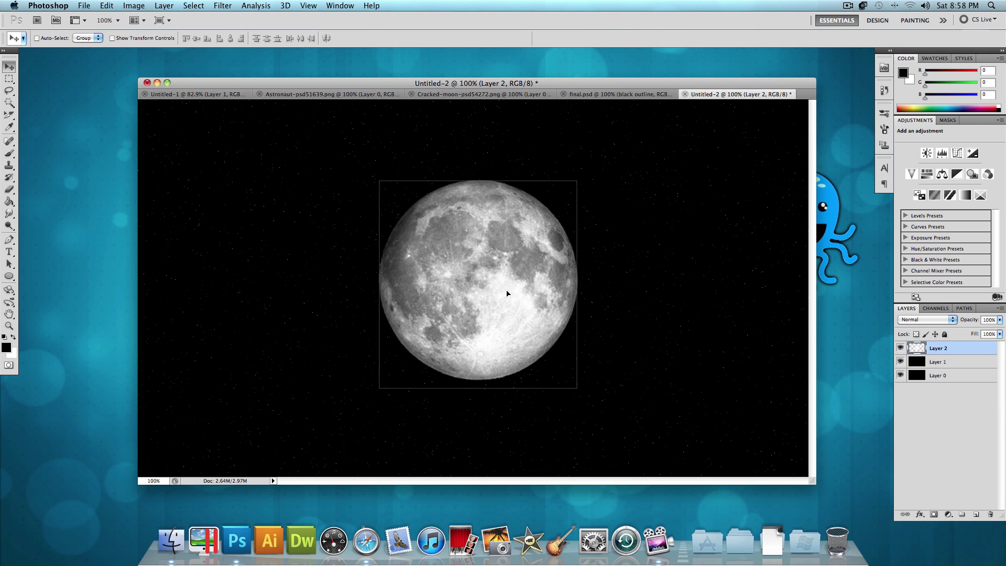
- Drag the astronaut into the starfield's lower-left corner, then minimize Photoshop to the desktop
{"action": "left_click", "coordinate": [335, 96]}
{"action": "left_click_drag", "start_coordinate": [398, 293], "coordinate": [210, 370]}
{"action": "left_click_drag", "start_coordinate": [291, 355], "coordinate": [253, 390]}
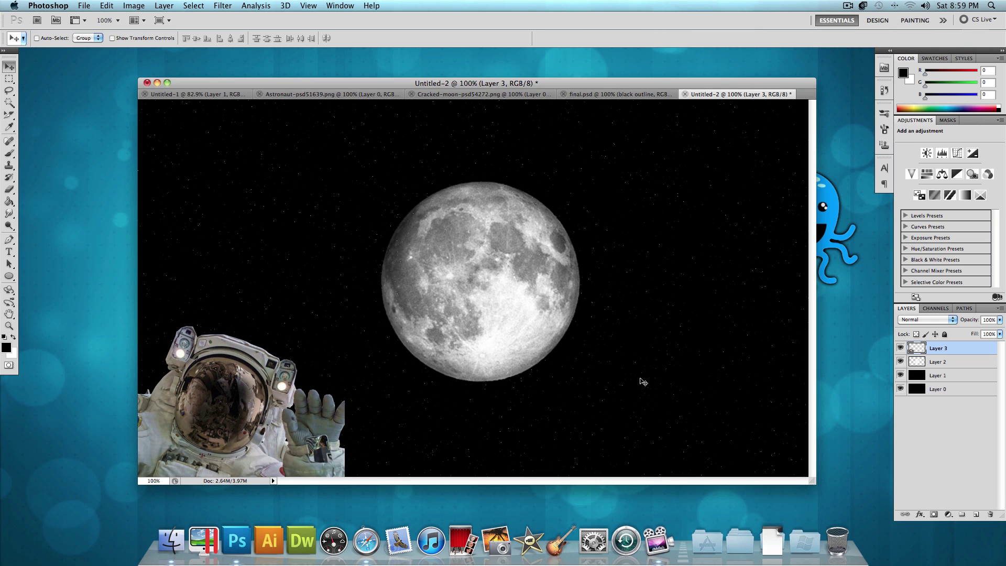
{"action": "left_click", "coordinate": [159, 86]}
{"action": "left_click", "coordinate": [415, 208]}
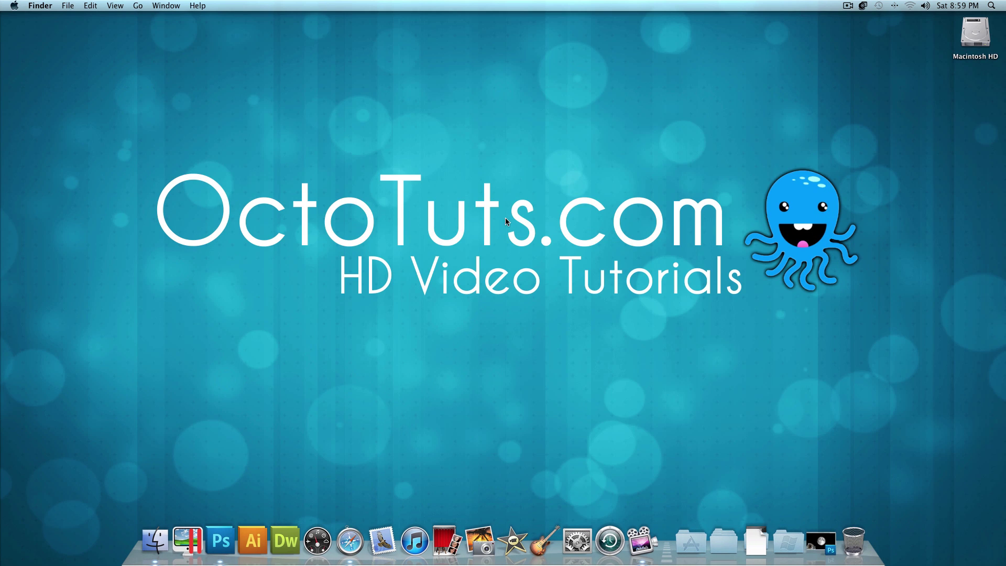